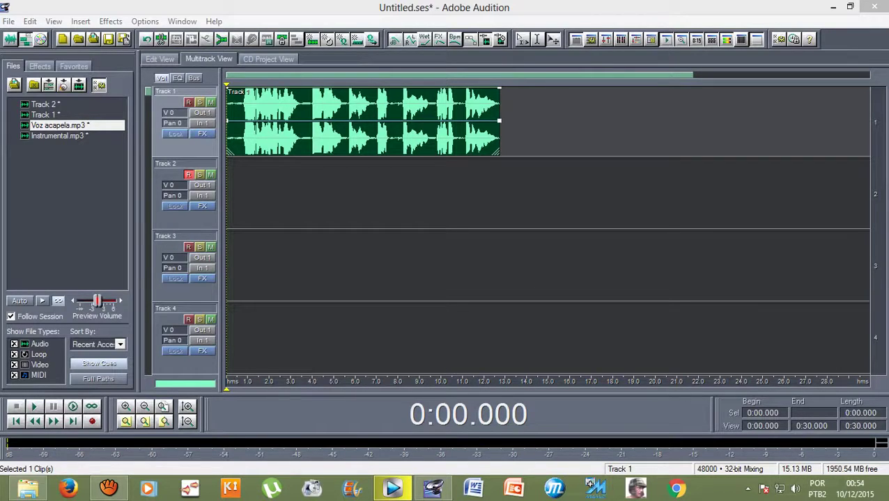
# Switch record arming from Track 2 to Track 1, then restore it so that only Track 2 is armed
pyautogui.click(188, 102)
pyautogui.click(189, 174)
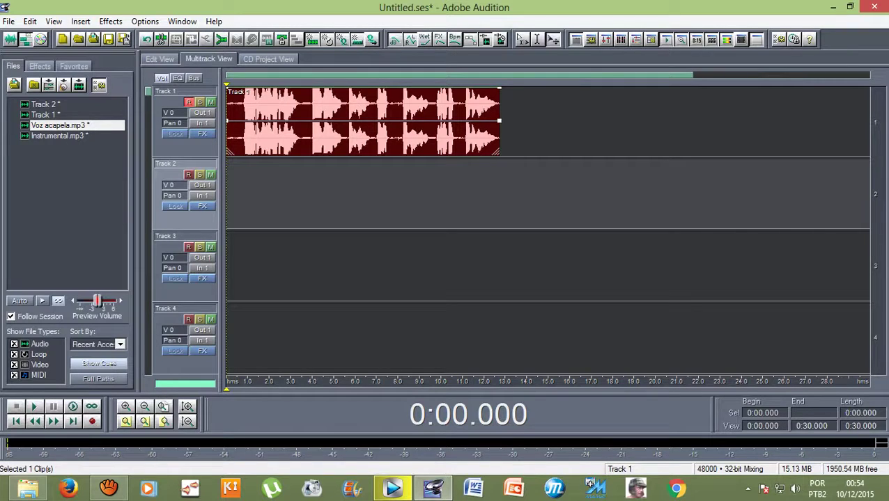
pyautogui.moveTo(226, 84); pyautogui.dragTo(343, 84)
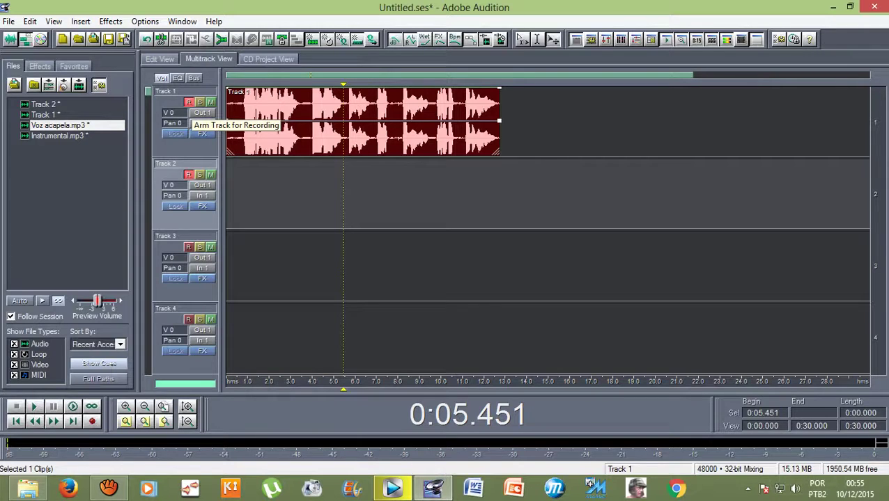
pyautogui.click(188, 103)
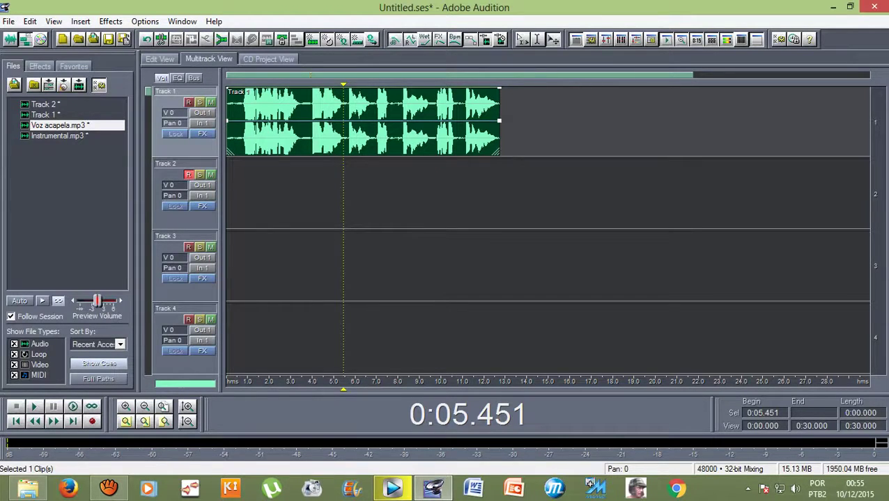
pyautogui.click(188, 175)
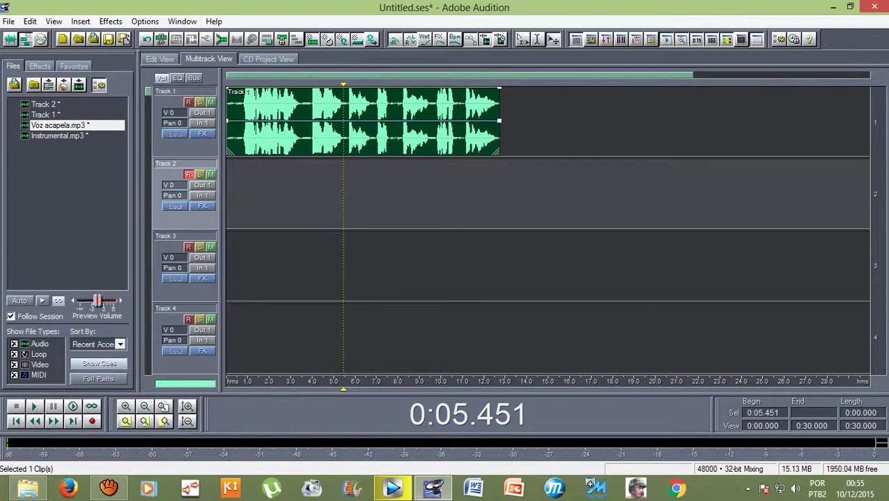
# Return the cursor to the start of the session and play it from there
pyautogui.moveTo(342, 84); pyautogui.dragTo(239, 85)
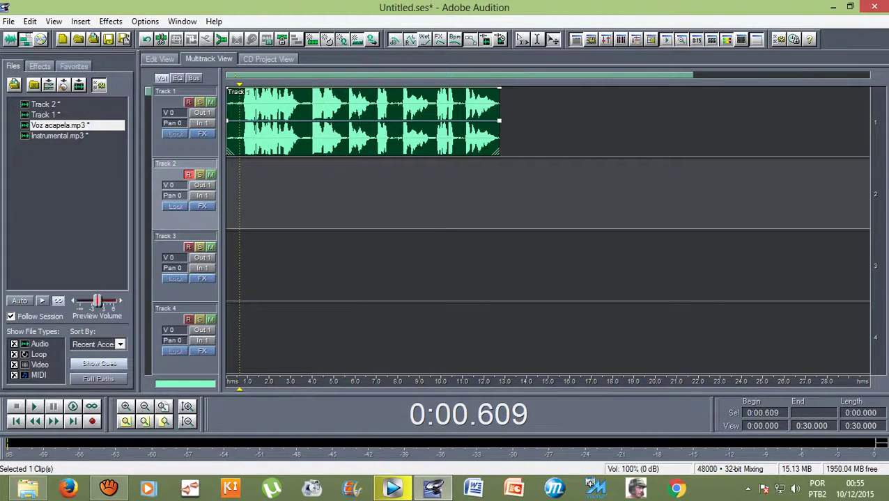
pyautogui.press('Home')
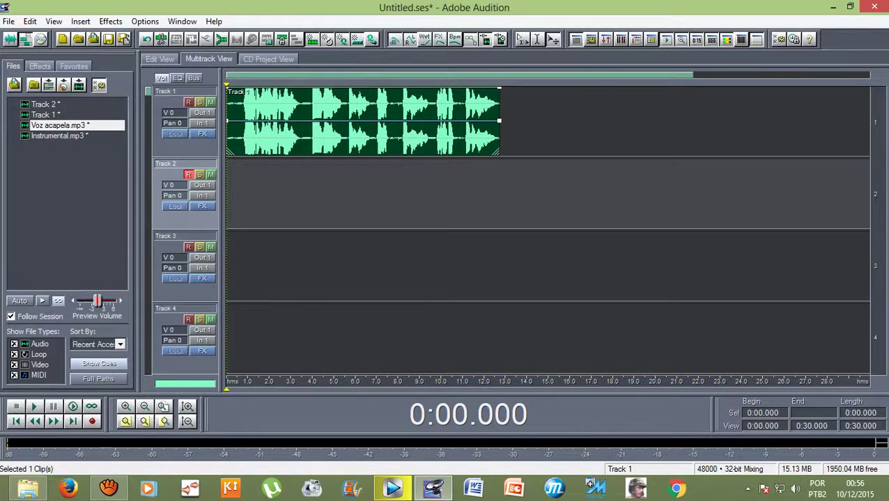
pyautogui.press('space')
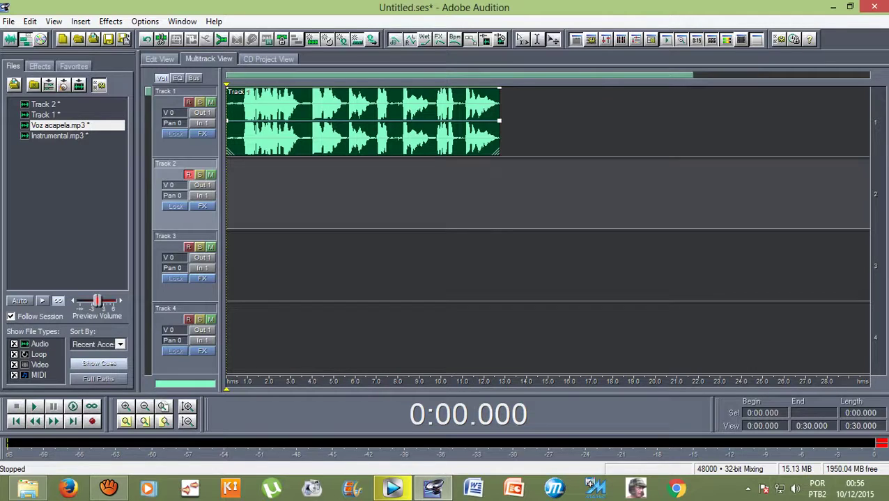
# Trim the end of the Track 1 clip back to about 7.0 seconds
pyautogui.moveTo(226, 85); pyautogui.dragTo(386, 85)
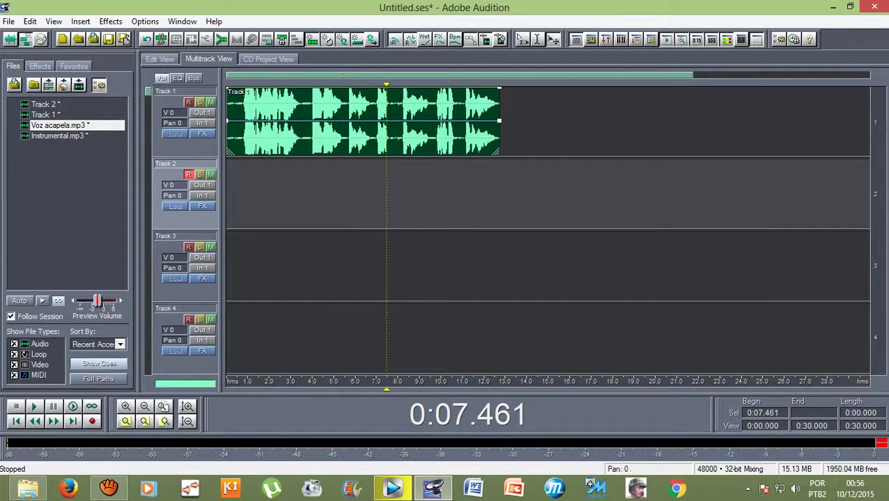
pyautogui.moveTo(387, 85); pyautogui.dragTo(368, 85)
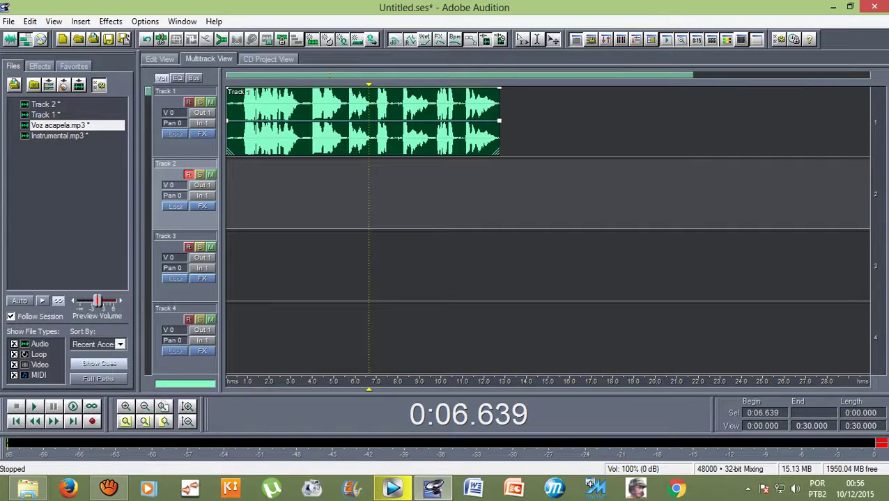
pyautogui.moveTo(369, 85); pyautogui.dragTo(340, 85)
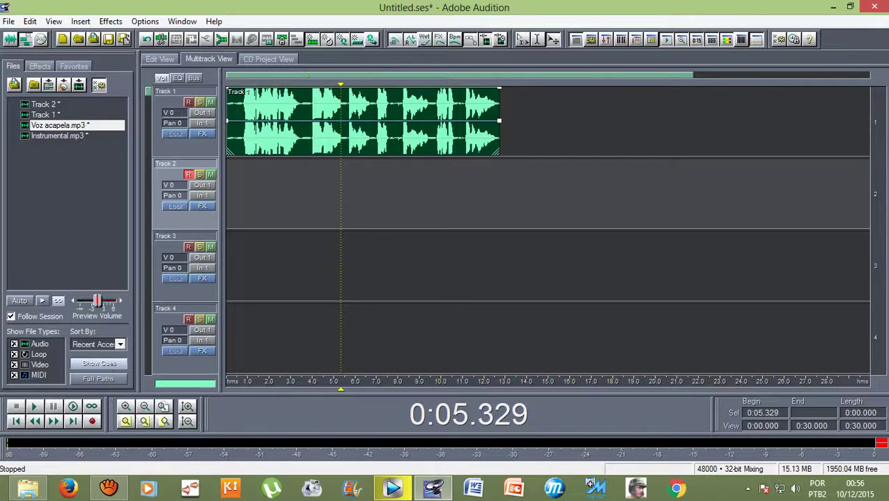
pyautogui.moveTo(497, 151); pyautogui.dragTo(375, 151)
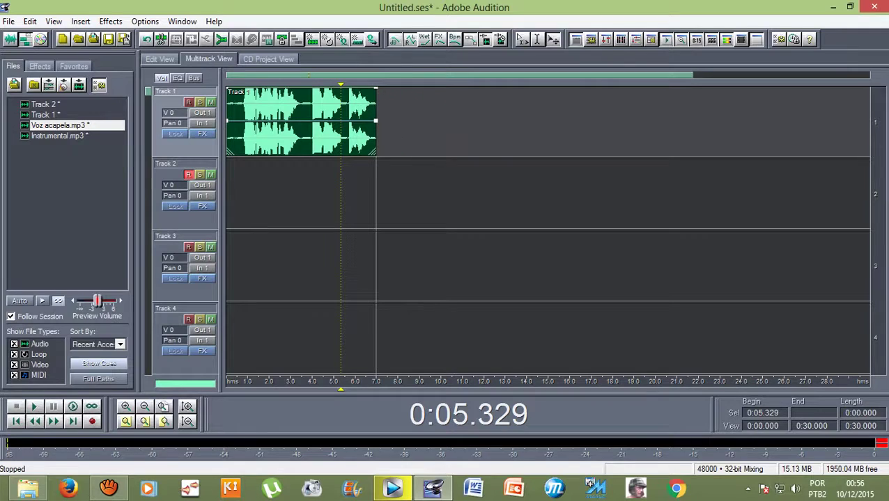
# Record a new take onto Track 2 starting at about 3.2 seconds and ending at about 13.6 seconds
pyautogui.moveTo(341, 84); pyautogui.dragTo(303, 84)
pyautogui.press('Left')
pyautogui.press('Left')
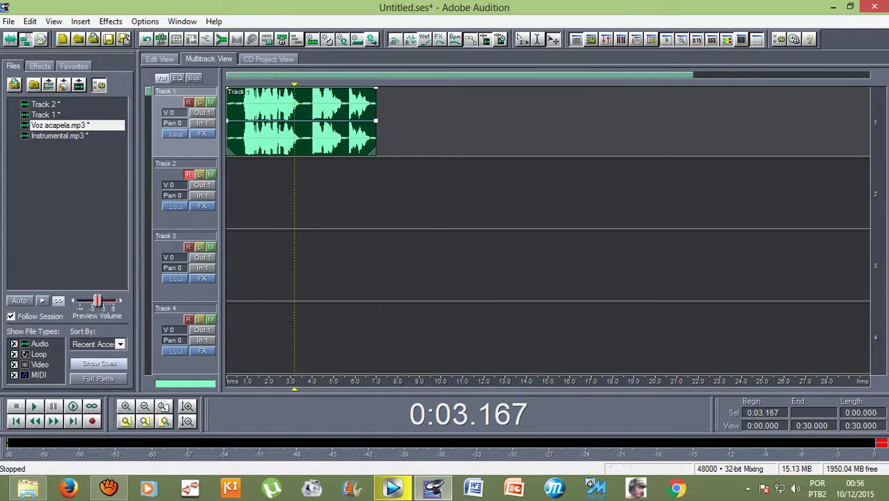
pyautogui.click(92, 421)
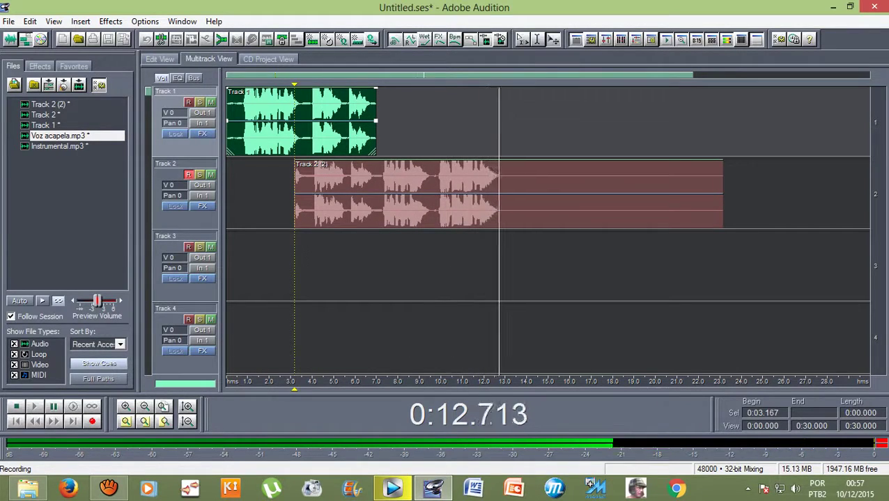
pyautogui.press('space')
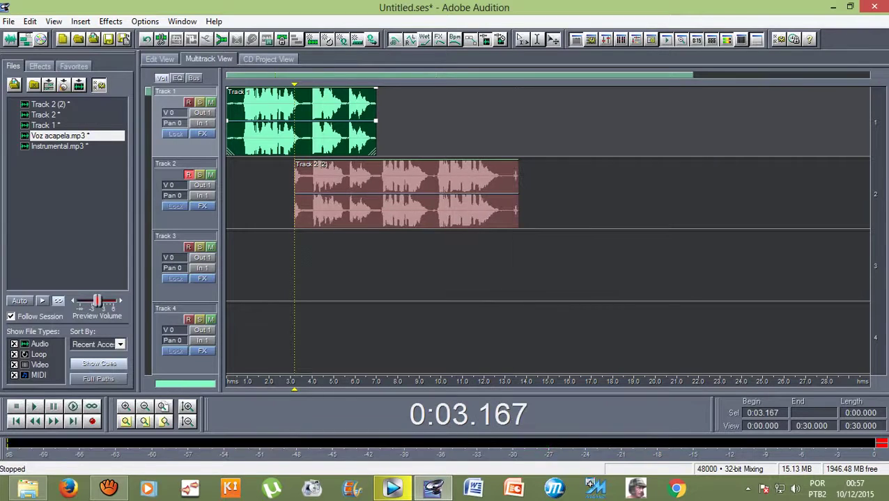
# Play back the new Track 2 take and trim its start to about 7.1 seconds
pyautogui.press('space')
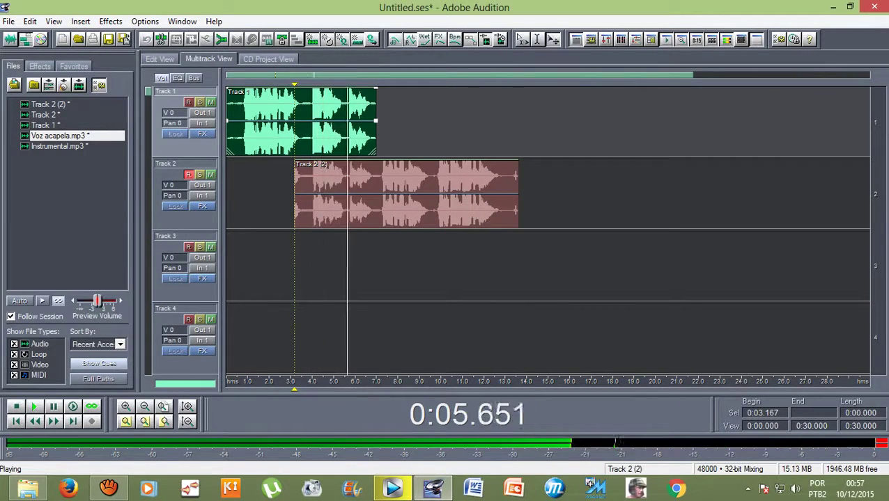
pyautogui.click(406, 194)
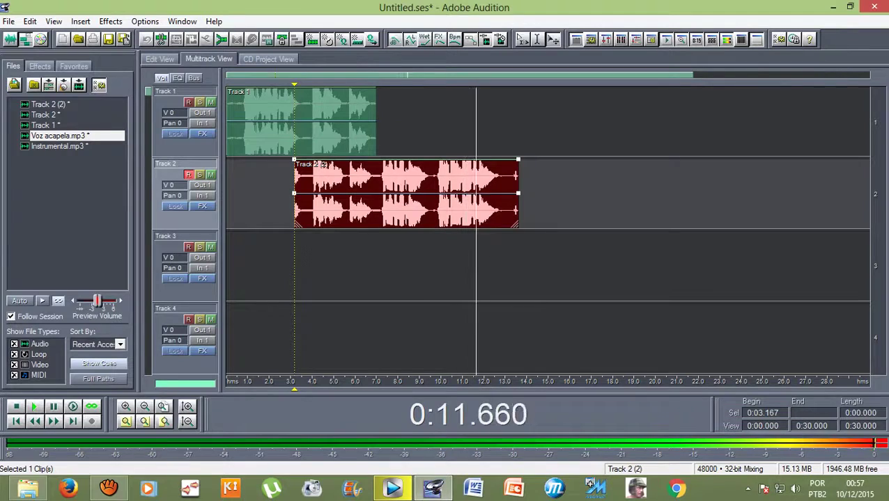
pyautogui.press('space')
pyautogui.moveTo(294, 193); pyautogui.dragTo(379, 193)
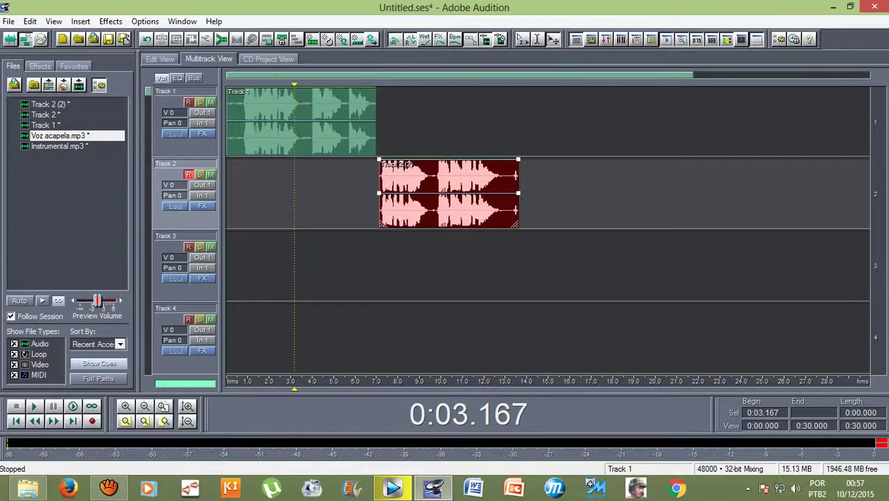
# Set the cursor at 6.000 seconds and extend the end of the Track 1 clip to about 13.2 seconds
pyautogui.moveTo(294, 85)
pyautogui.mouseDown()
pyautogui.moveTo(367, 85)
pyautogui.moveTo(355, 85)
pyautogui.mouseUp()
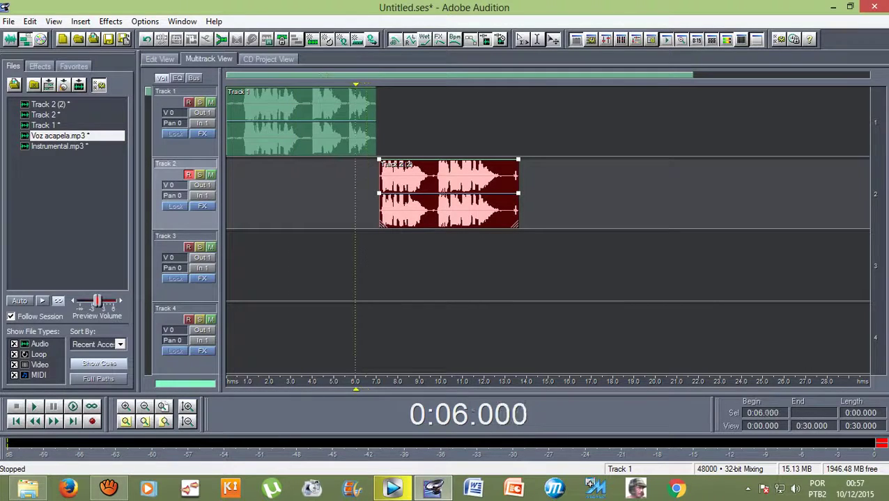
pyautogui.click(333, 131)
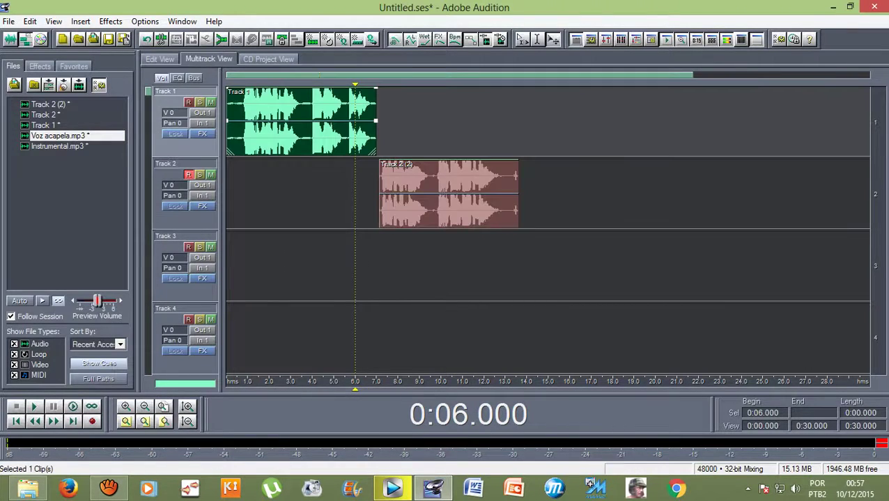
pyautogui.moveTo(374, 150); pyautogui.dragTo(509, 151)
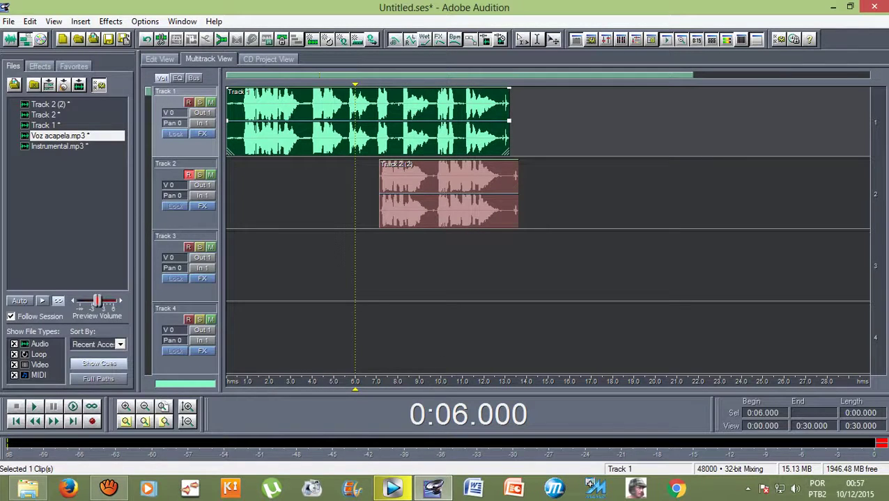
# Mute Track 2 and play Track 1 alone from 6.000 seconds
pyautogui.click(211, 174)
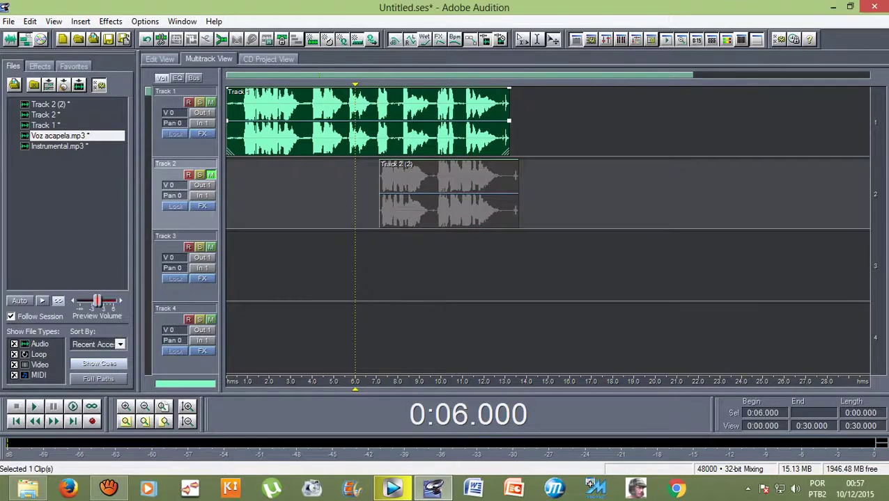
pyautogui.press('space')
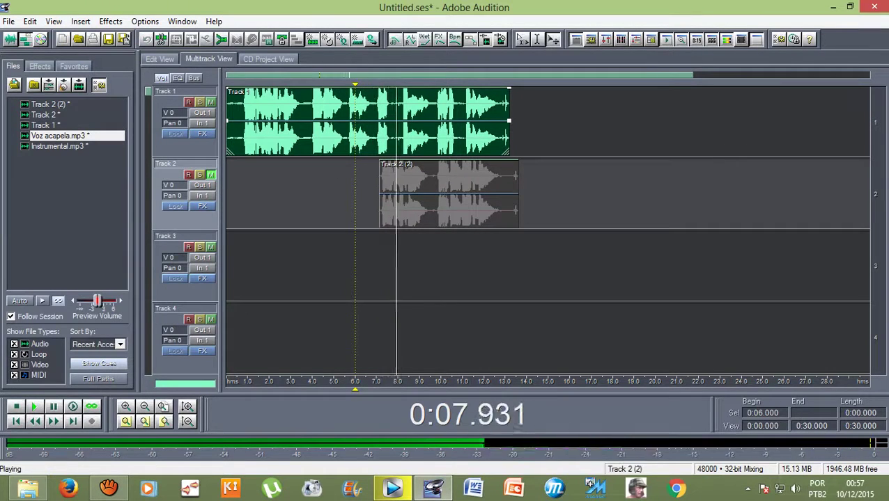
pyautogui.press('space')
# Open Track 1's waveform for editing and apply the Silence effect to the passage from 7.000 to 9.500 seconds
pyautogui.scroll(5, 408, 121)
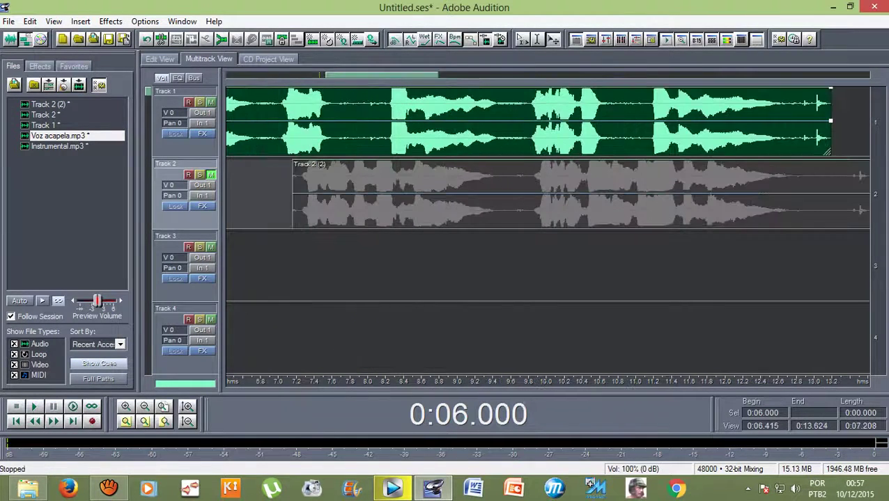
pyautogui.scroll(-2, 392, 123)
pyautogui.click(410, 187)
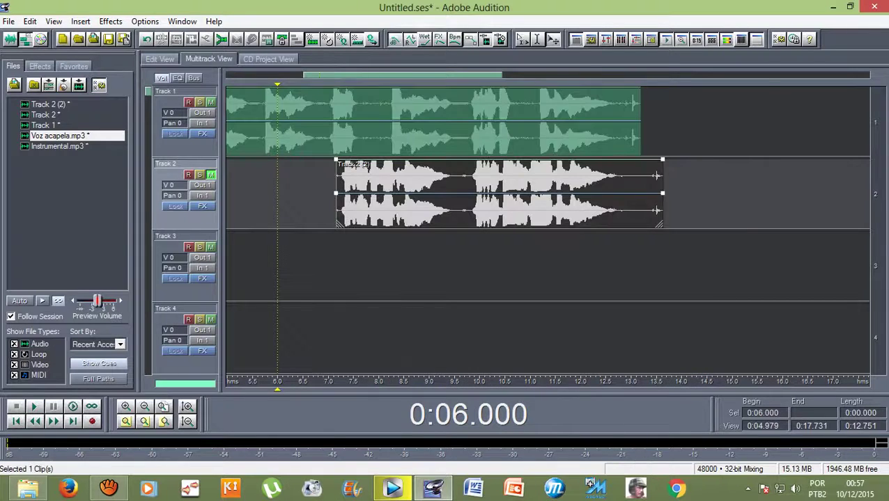
pyautogui.doubleClick(345, 102)
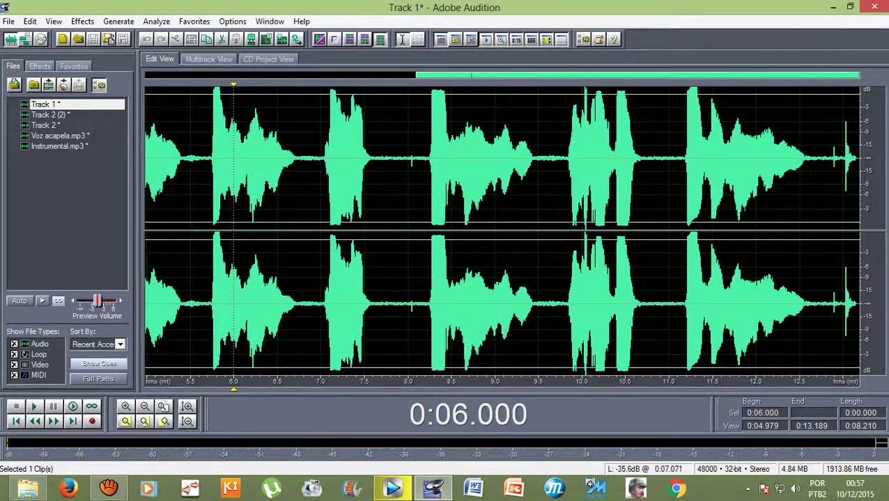
pyautogui.moveTo(321, 160); pyautogui.dragTo(537, 160)
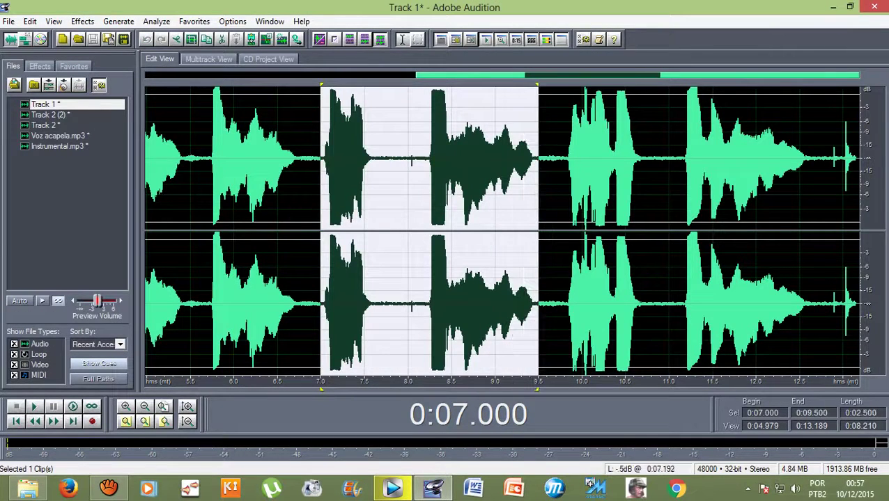
pyautogui.click(208, 59)
pyautogui.doubleClick(391, 118)
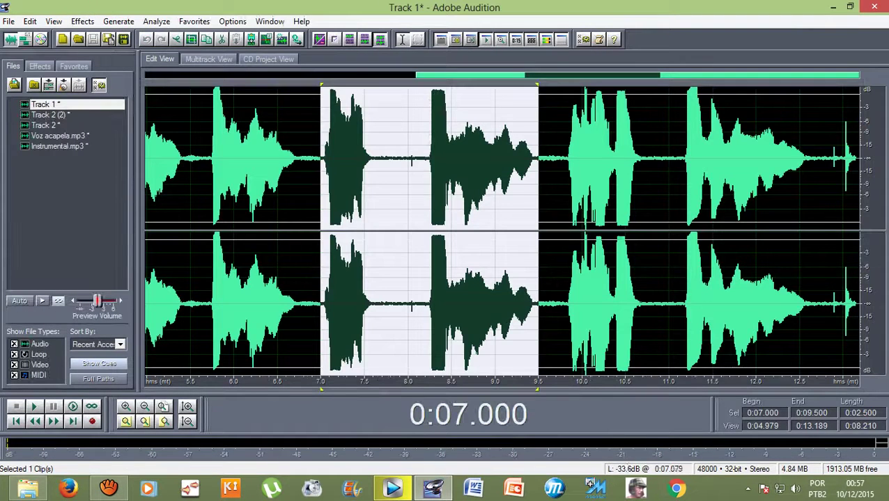
pyautogui.click(82, 21)
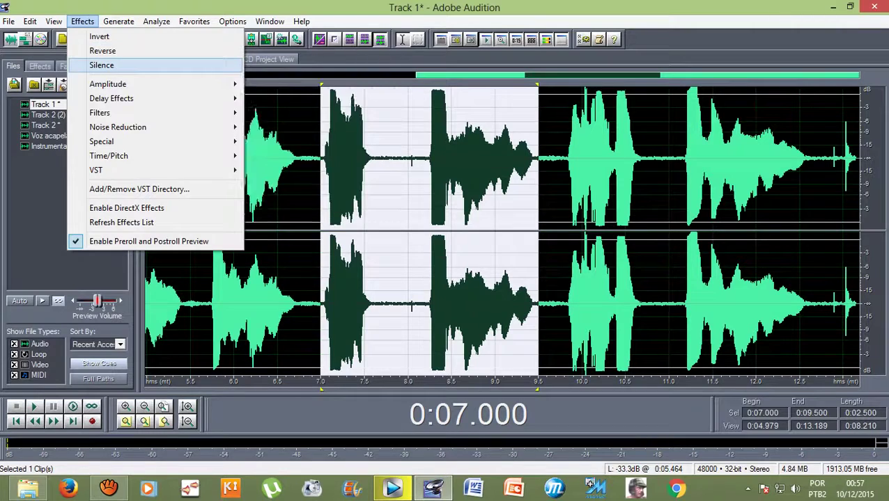
pyautogui.click(101, 64)
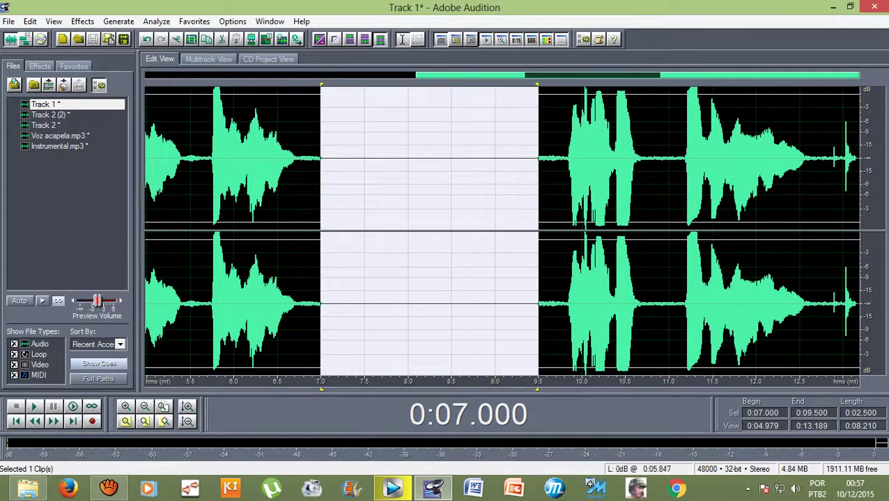
# Return to the multitrack session, unmute and disarm Track 2, and play both tracks together from about 5.7 seconds
pyautogui.click(208, 159)
pyautogui.click(209, 59)
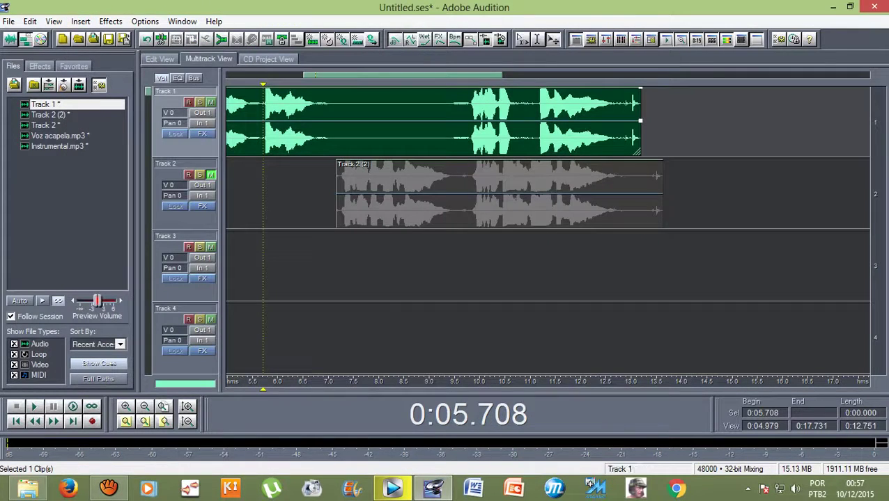
pyautogui.click(210, 175)
pyautogui.press('space')
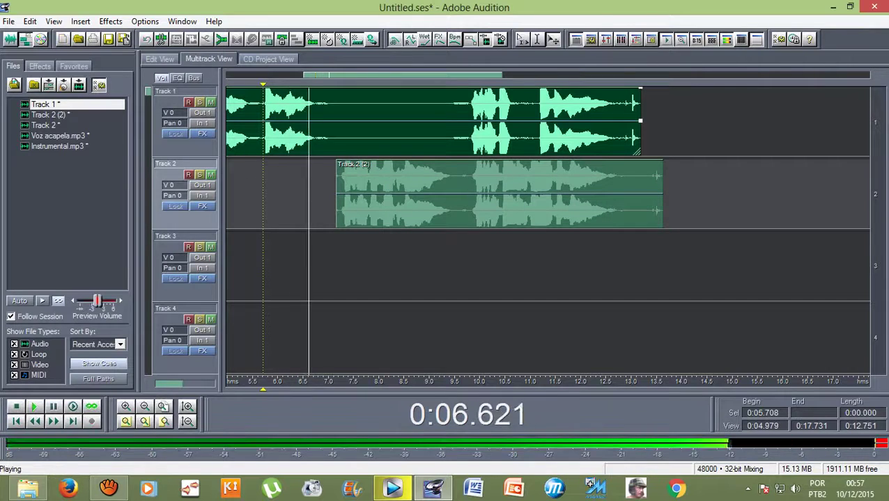
pyautogui.scroll(-1, 459, 125)
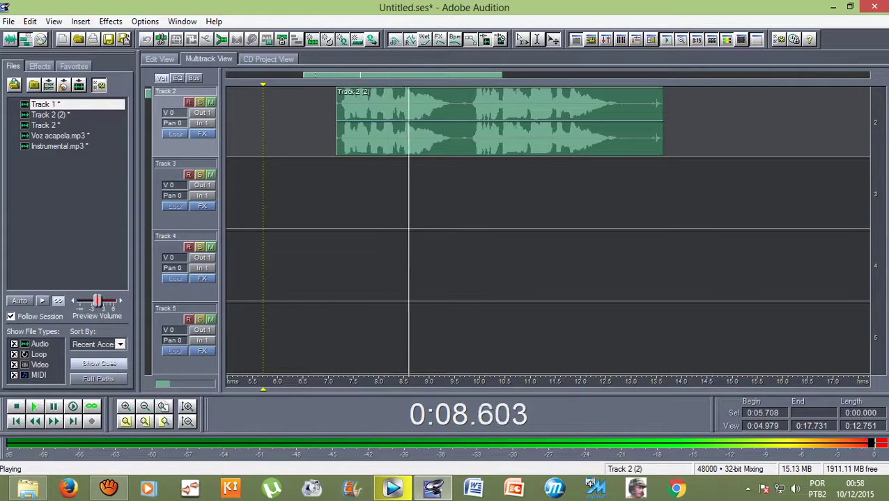
pyautogui.scroll(1, 460, 125)
pyautogui.press('space')
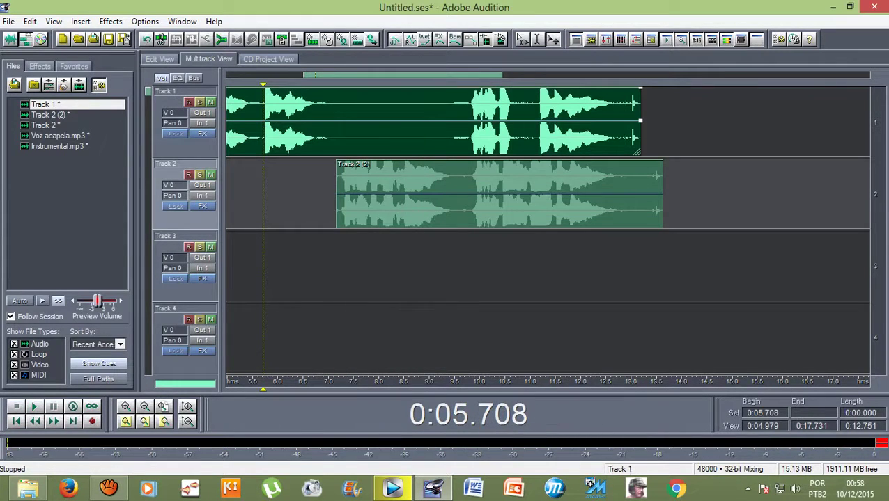
# Reopen Track 1's waveform for editing and undo the Silence effect
pyautogui.doubleClick(372, 122)
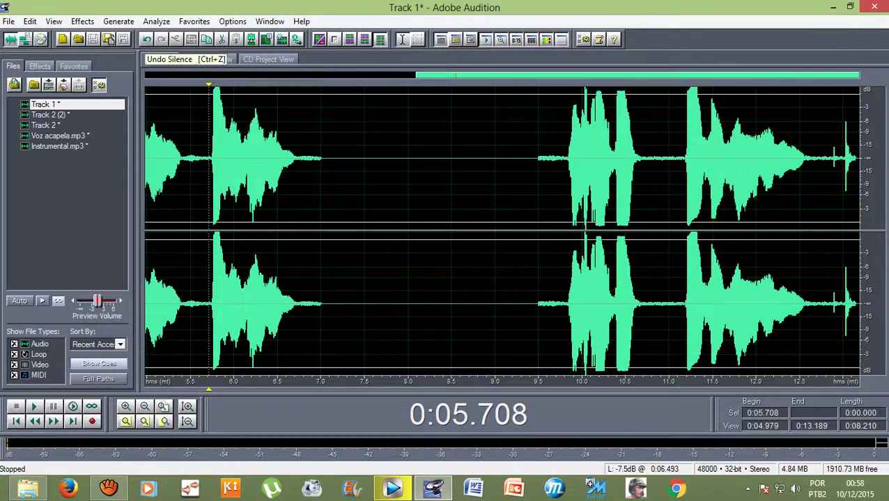
pyautogui.click(146, 40)
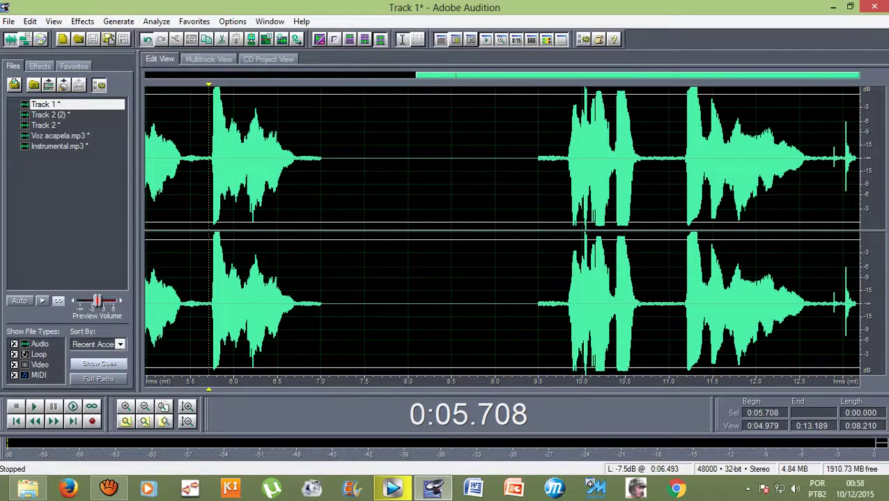
# Return to the multitrack session and shift Track 2's clip to start at about 6.9 seconds, aligning its waveform with Track 1's
pyautogui.click(286, 143)
pyautogui.click(209, 59)
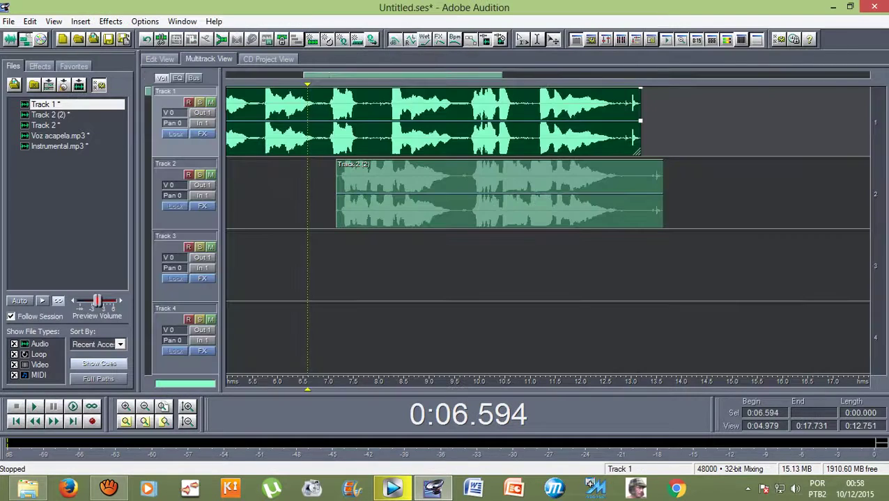
pyautogui.scroll(10, 326, 164)
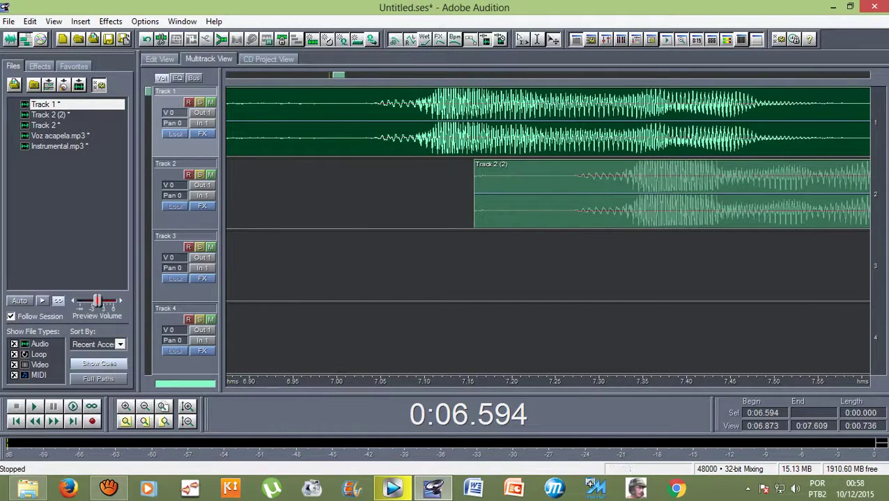
pyautogui.press('-')
pyautogui.press('-')
pyautogui.press('-')
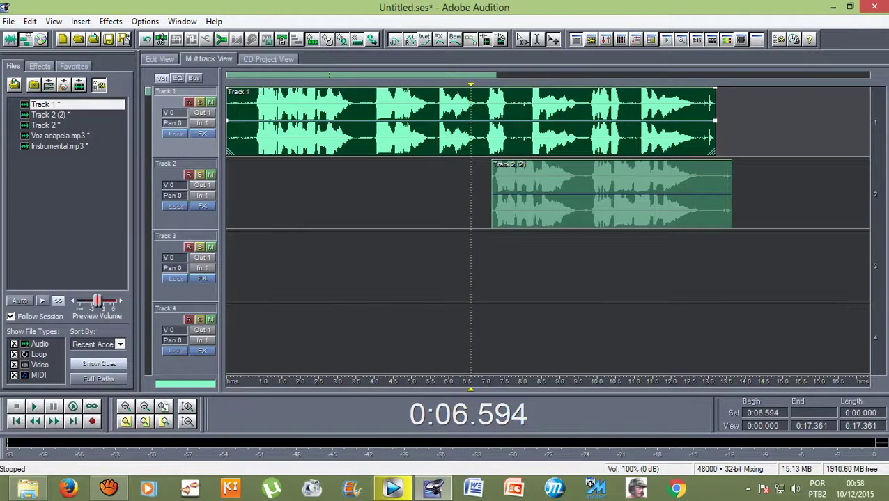
pyautogui.press('=')
pyautogui.press('=')
pyautogui.press('=')
pyautogui.press('=')
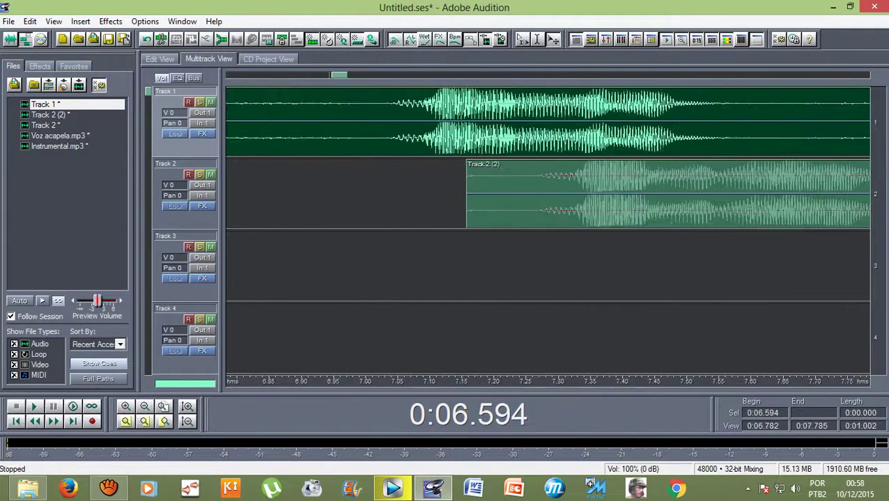
pyautogui.moveTo(696, 195); pyautogui.dragTo(353, 195)
pyautogui.press('=')
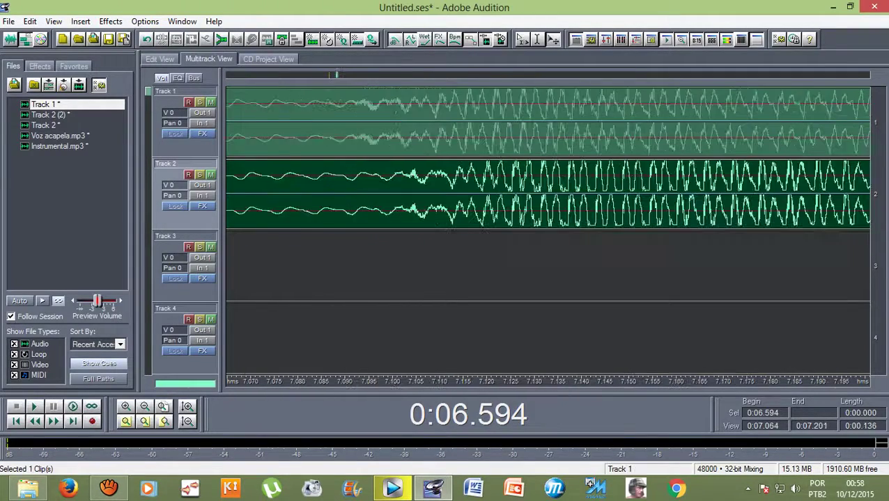
pyautogui.moveTo(487, 195); pyautogui.dragTo(443, 195)
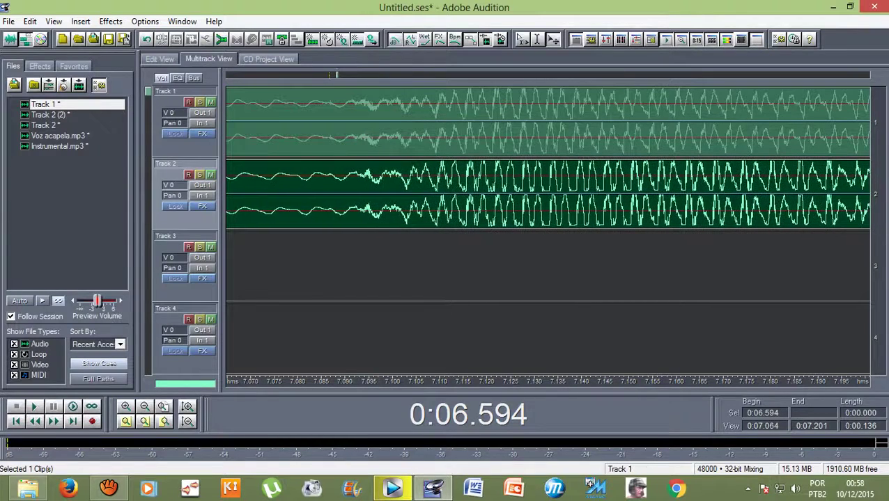
# Open Track 1's waveform for editing and apply the Silence effect from 6.902 seconds to the end at 13.190 seconds
pyautogui.scroll(-6, 392, 122)
pyautogui.scroll(-13, 393, 121)
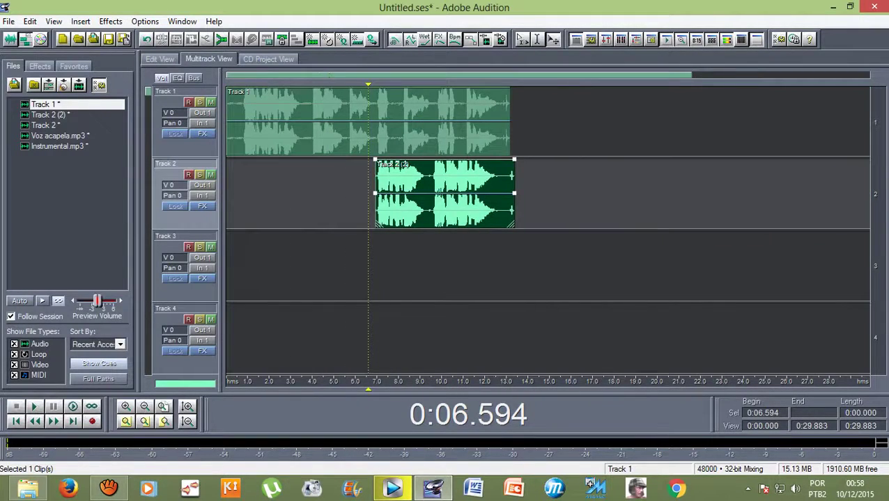
pyautogui.doubleClick(392, 122)
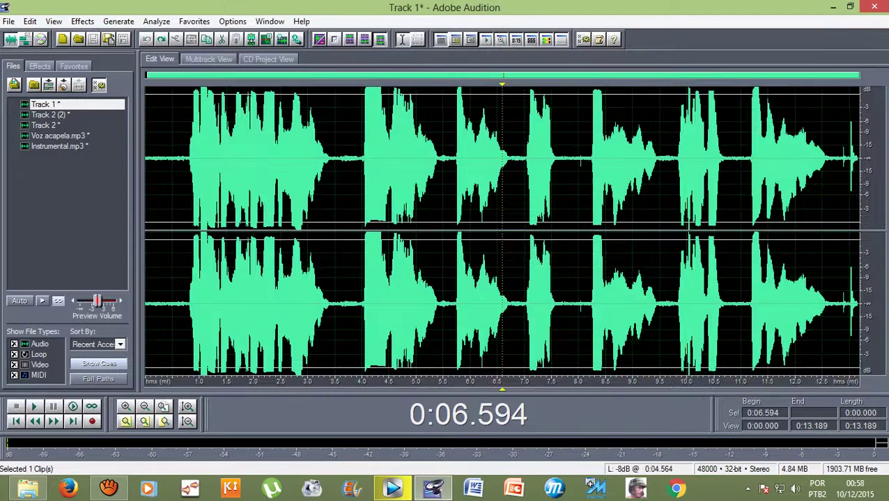
pyautogui.moveTo(519, 161); pyautogui.dragTo(858, 160)
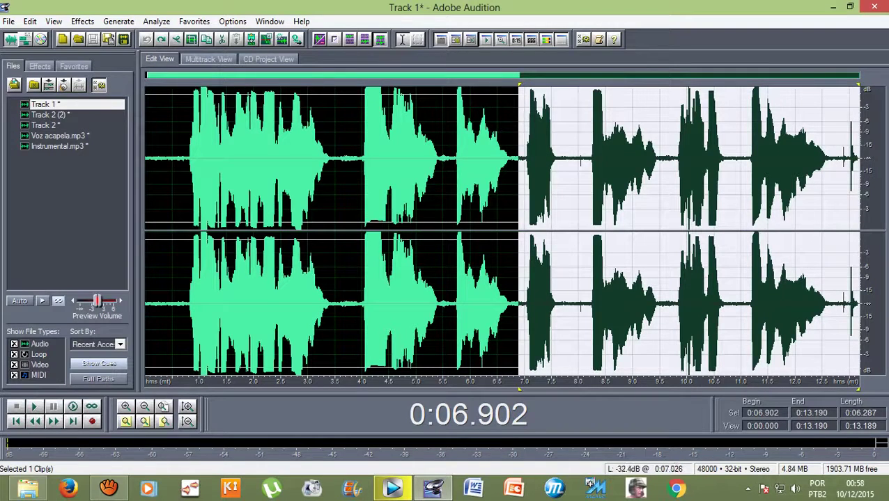
pyautogui.click(83, 20)
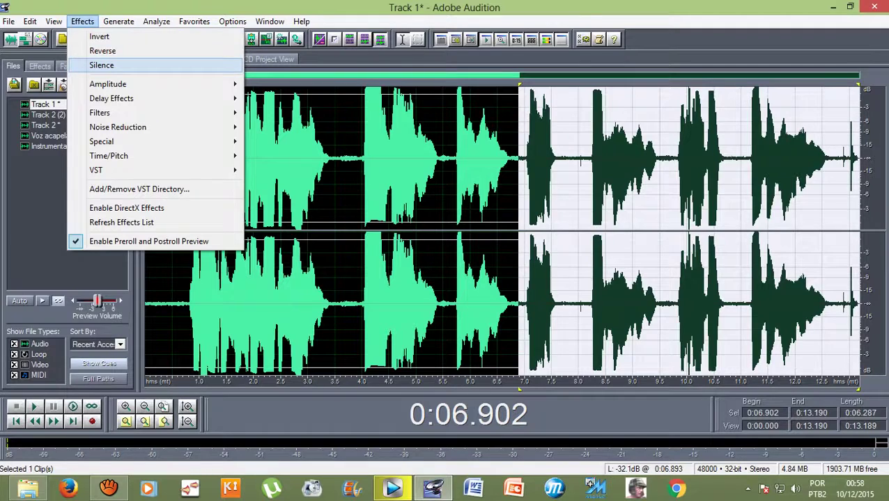
pyautogui.click(101, 65)
pyautogui.click(406, 127)
pyautogui.click(348, 125)
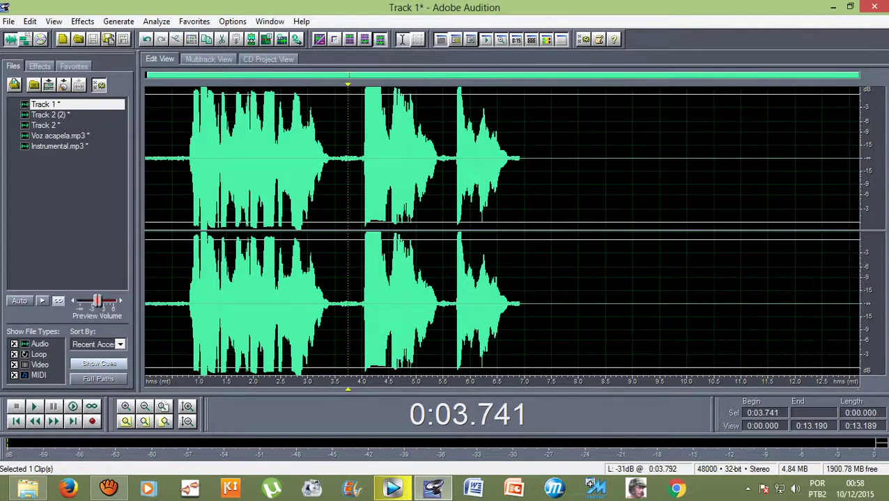
# Return to the multitrack session and play both tracks together from 0.728 seconds
pyautogui.click(209, 59)
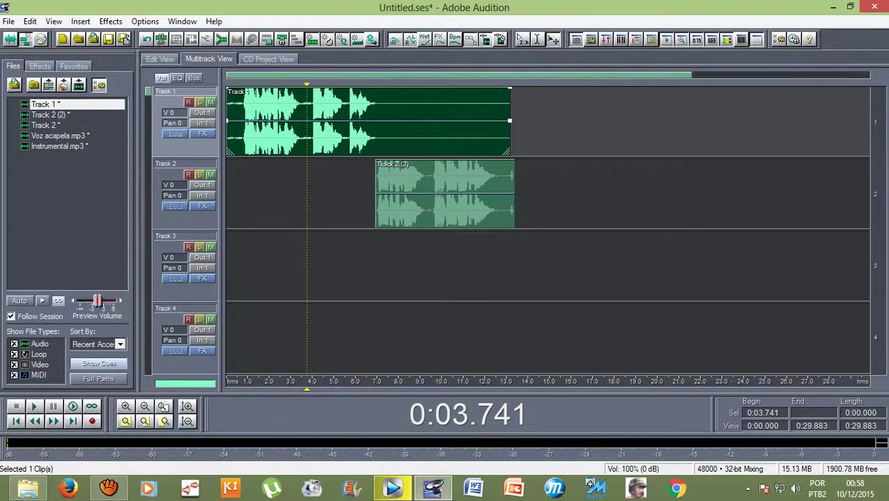
pyautogui.moveTo(306, 84); pyautogui.dragTo(243, 85)
pyautogui.press('space')
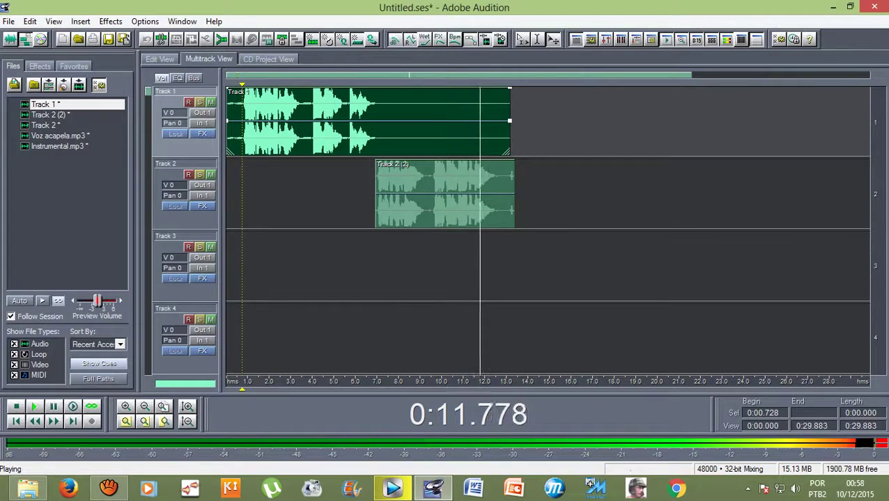
# Stop playback and trim the clip ends to about 12.5 seconds on Track 2 and about 11 seconds on Track 1
pyautogui.moveTo(513, 201); pyautogui.dragTo(497, 201)
pyautogui.press('space')
pyautogui.click(480, 131)
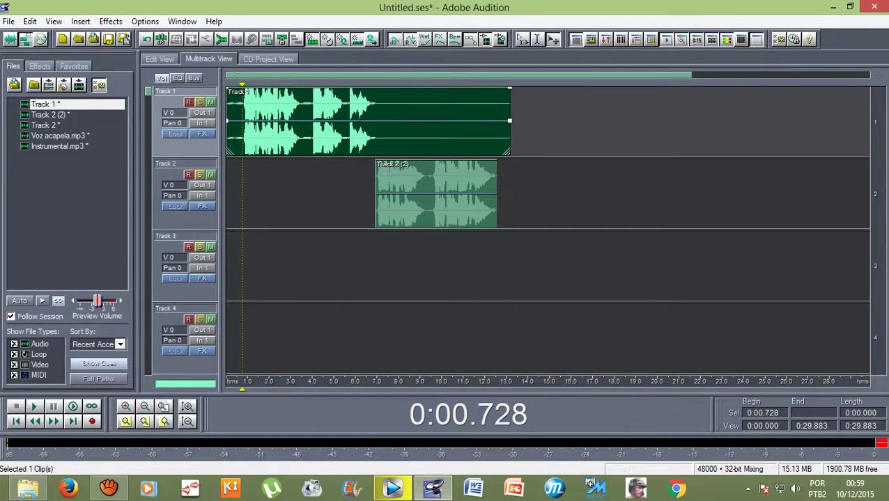
pyautogui.moveTo(510, 122); pyautogui.dragTo(463, 121)
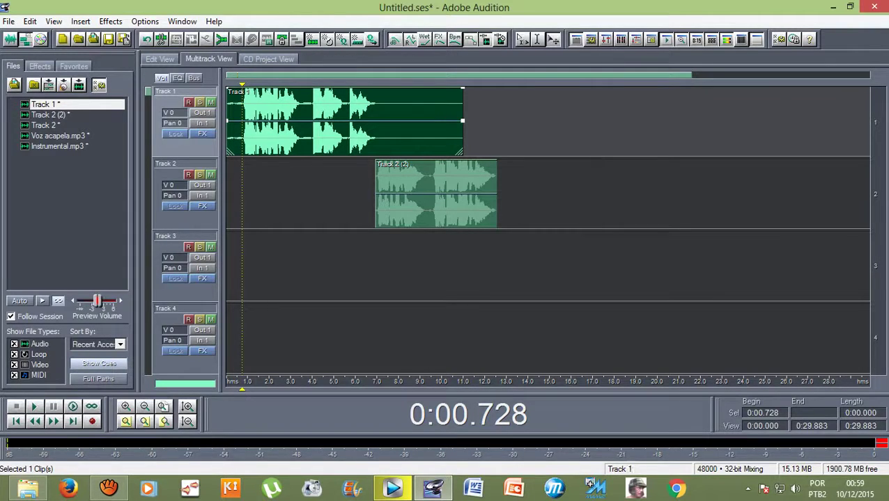
# Open Track 1's waveform again and undo the Silence effect applied from 6.902 seconds onward
pyautogui.doubleClick(411, 122)
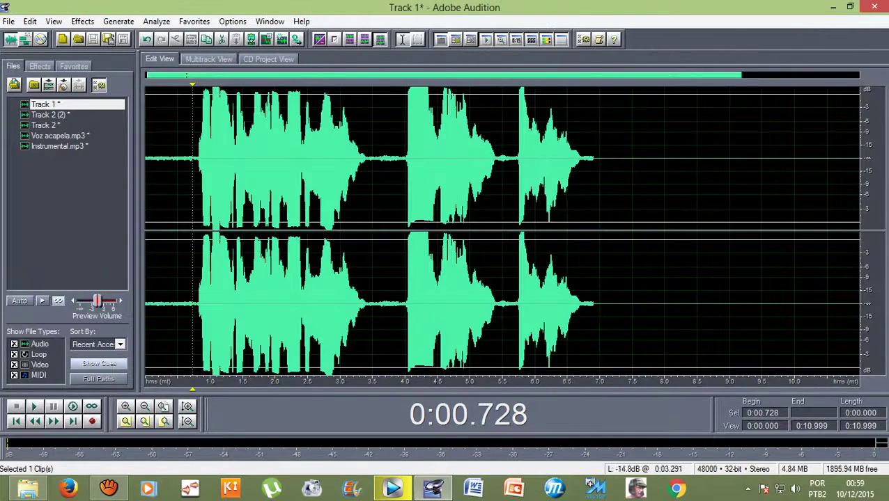
pyautogui.hotkey('ctrl', 'v')
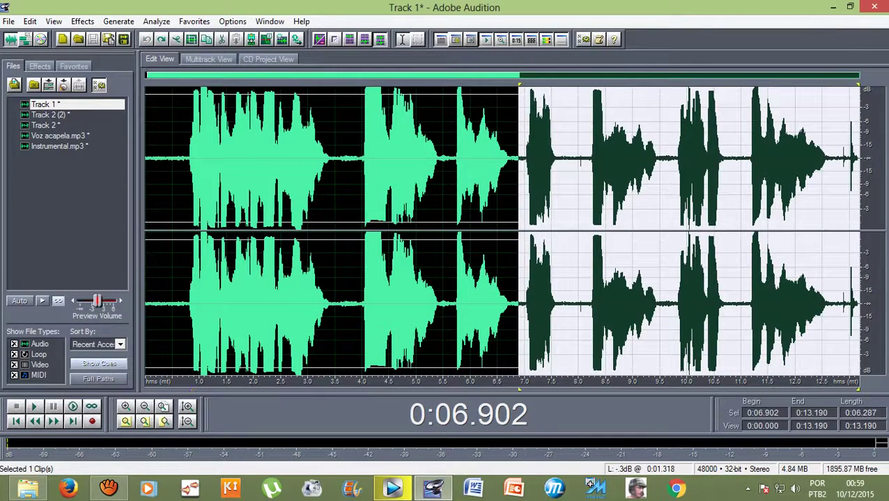
pyautogui.click(474, 133)
# Return to the multitrack session and delete the recorded clip from Track 2
pyautogui.click(209, 59)
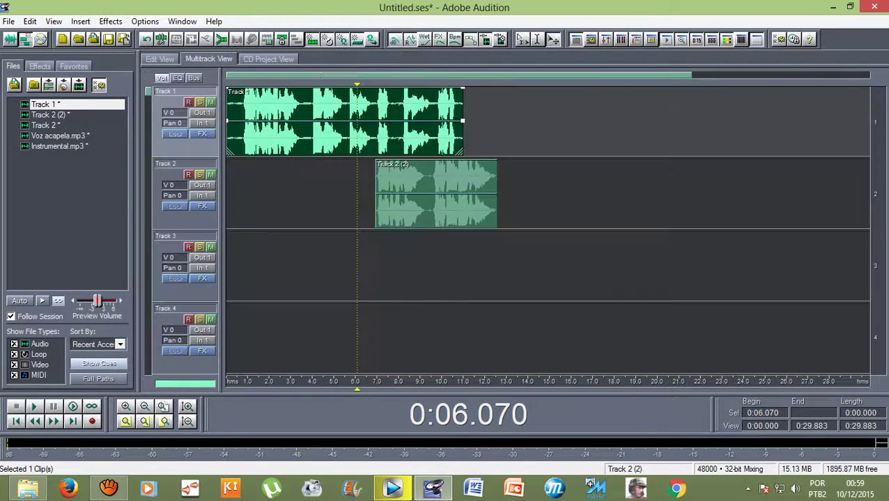
pyautogui.click(435, 194)
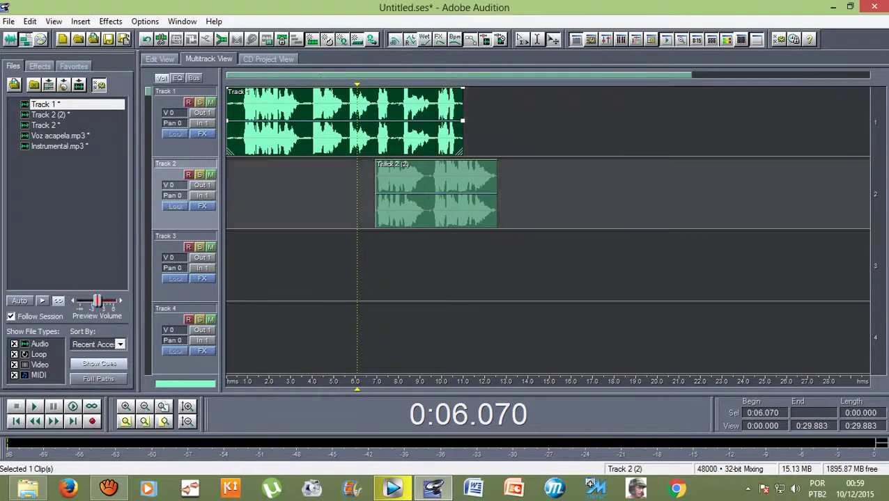
pyautogui.press('Delete')
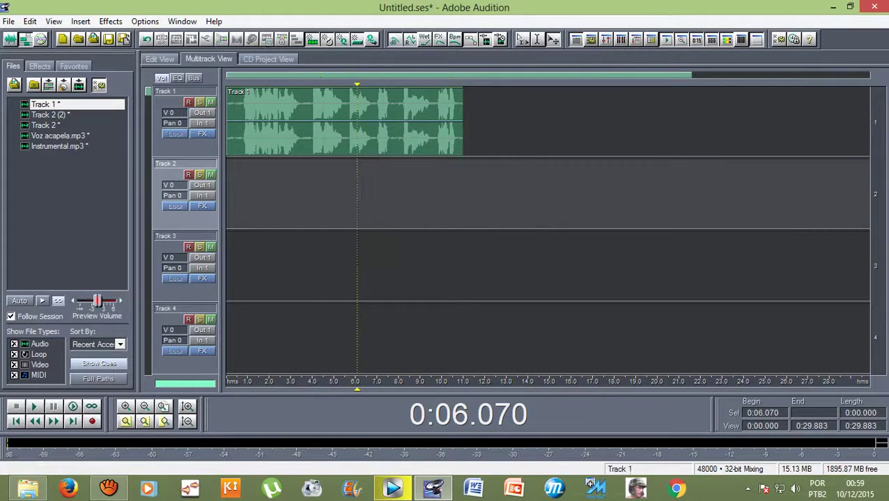
# Arm Tracks 1 and 2 and record a new take on both from 4.000 to about 13.2 seconds
pyautogui.click(188, 102)
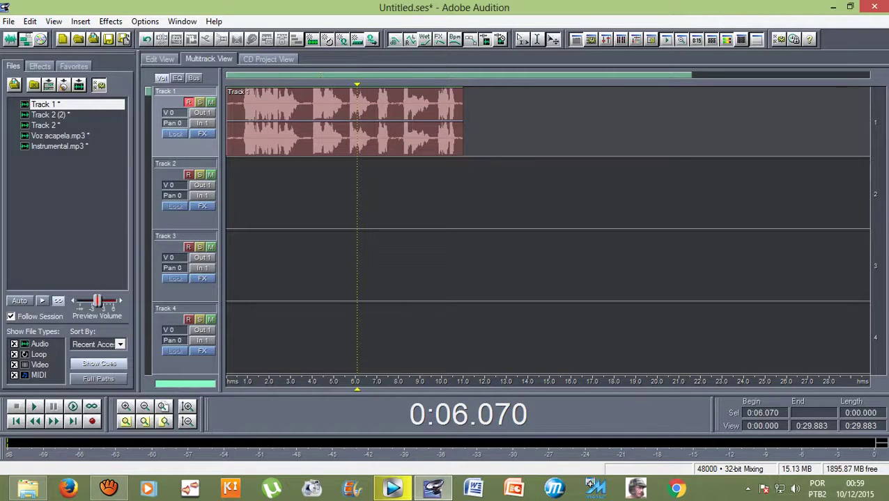
pyautogui.click(188, 174)
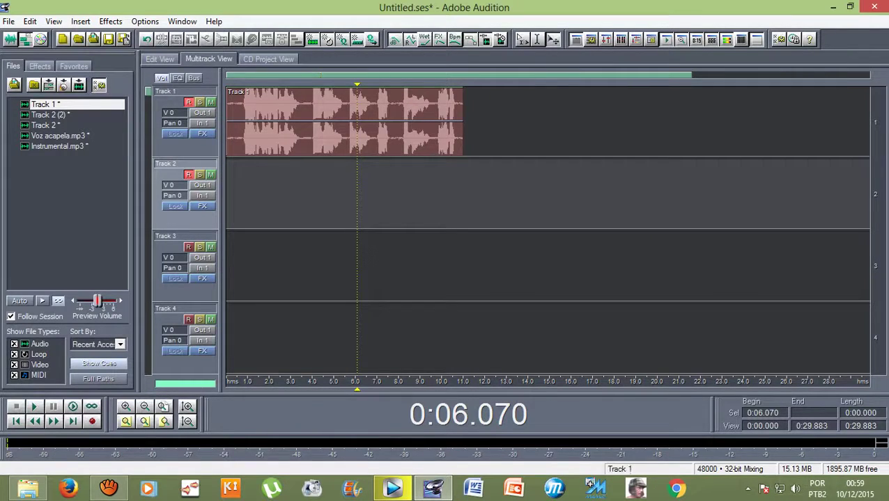
pyautogui.moveTo(357, 84); pyautogui.dragTo(349, 84)
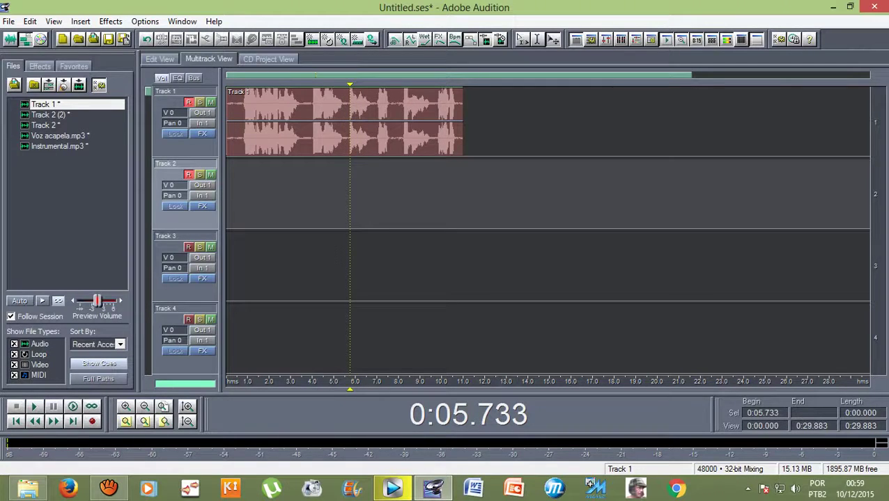
pyautogui.moveTo(350, 84)
pyautogui.mouseDown()
pyautogui.moveTo(312, 84)
pyautogui.moveTo(336, 84)
pyautogui.mouseUp()
pyautogui.press('Left')
pyautogui.press('space')
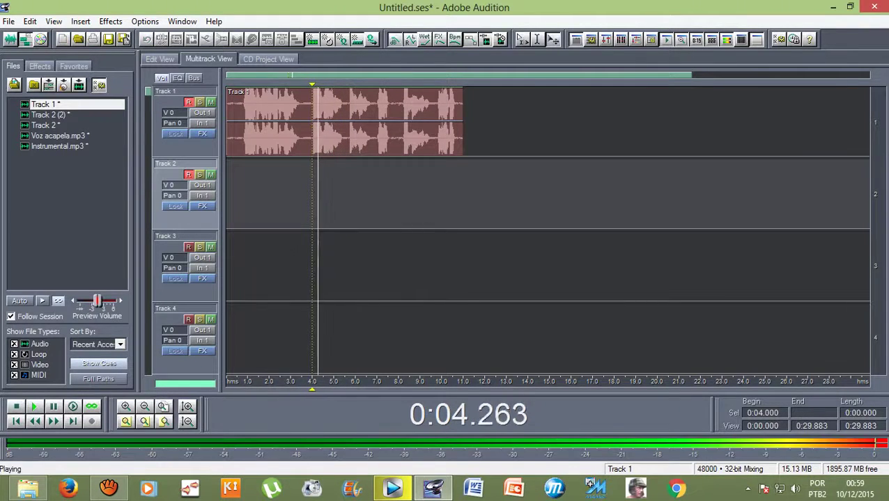
pyautogui.press('space')
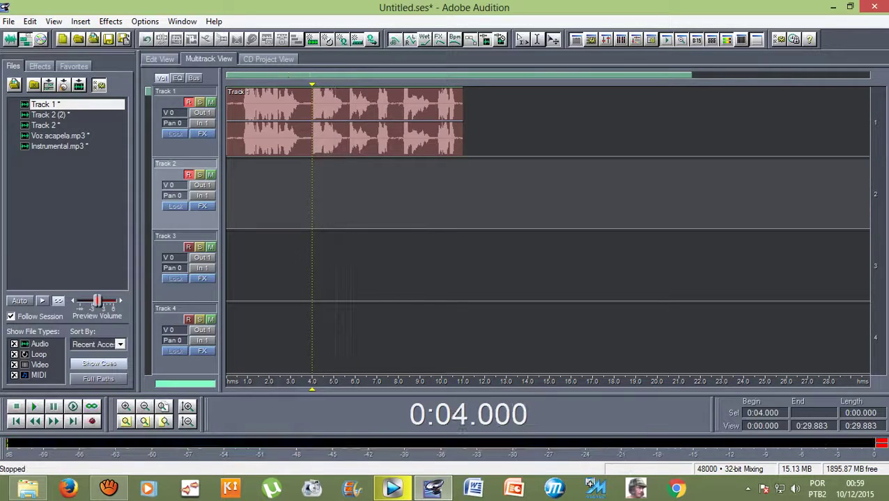
pyautogui.hotkey('ctrl', 'space')
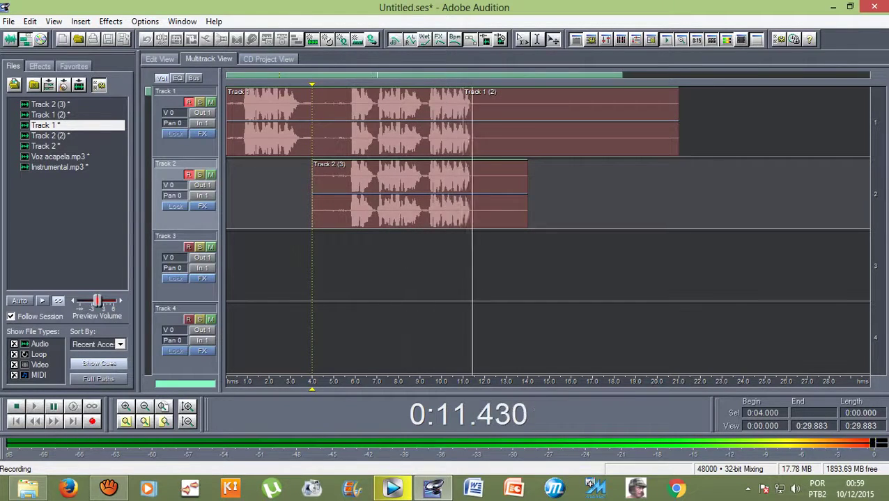
pyautogui.press('space')
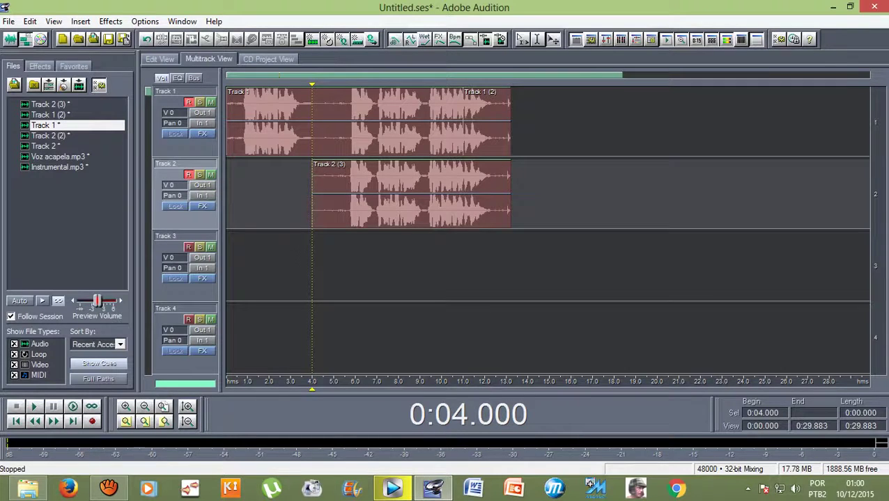
# Disarm Track 1, then mute and unmute it to compare its clips with Track 2's
pyautogui.click(188, 103)
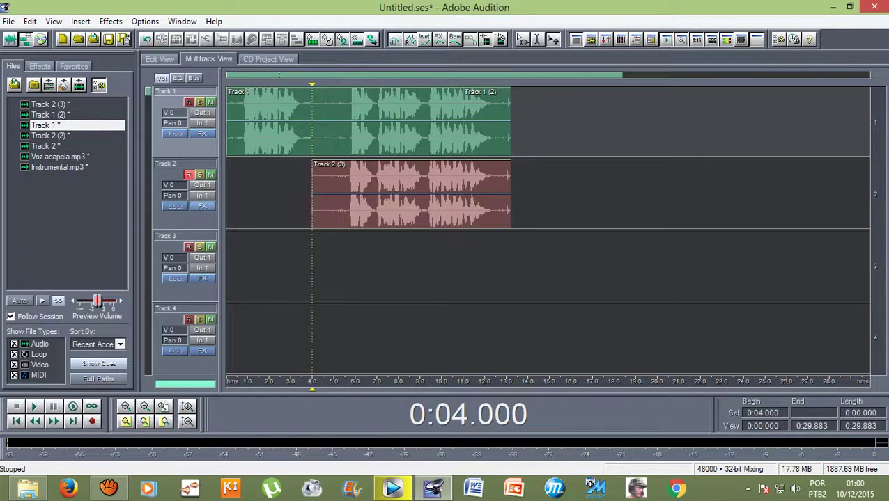
pyautogui.click(486, 124)
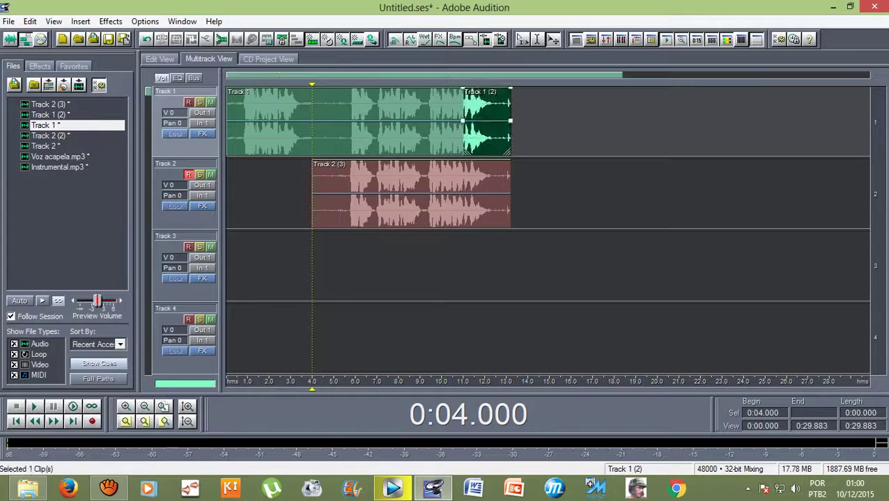
pyautogui.click(433, 126)
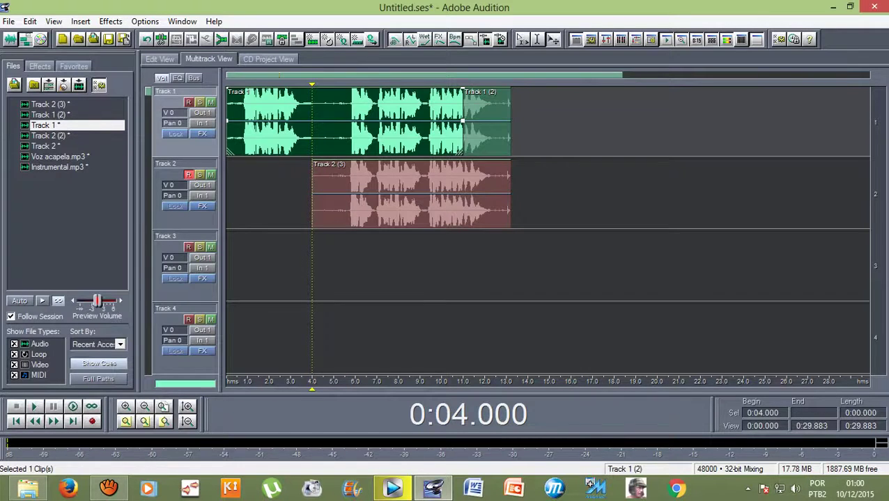
pyautogui.click(210, 103)
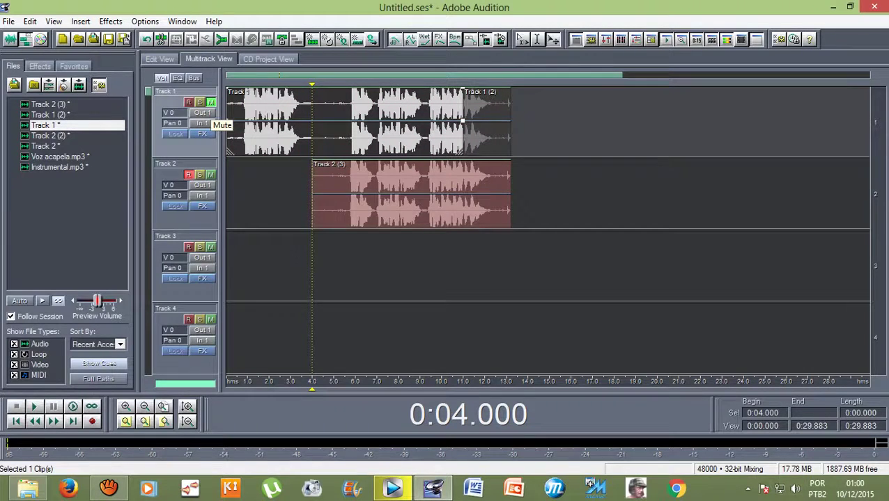
pyautogui.click(211, 102)
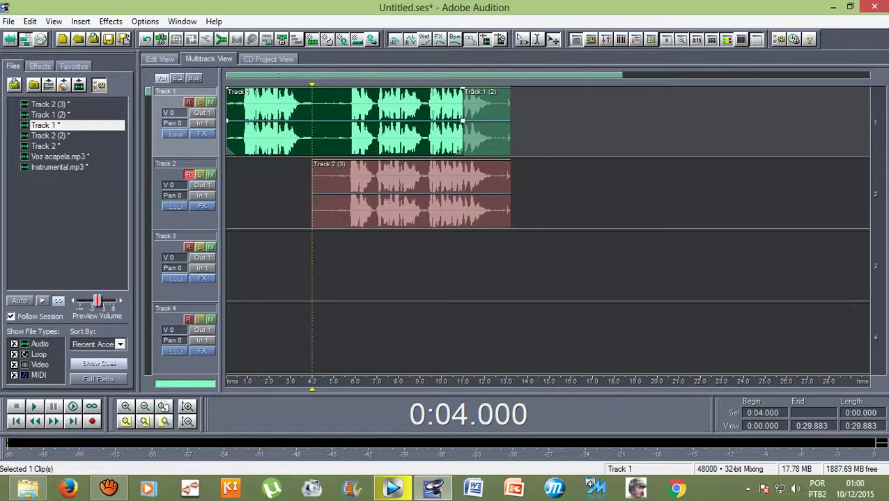
# Open Track 1's waveform for editing and listen to the newly recorded passage from 5.768 seconds and from 4.911 seconds
pyautogui.doubleClick(355, 135)
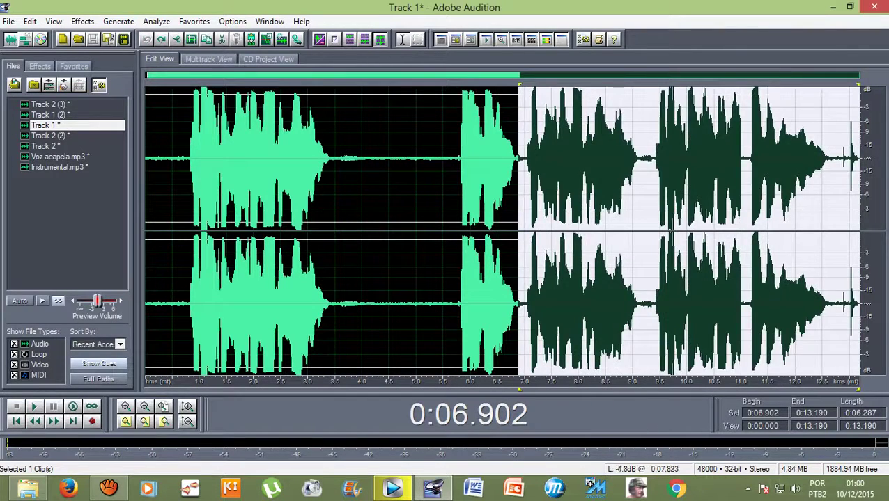
pyautogui.click(565, 250)
pyautogui.click(535, 251)
pyautogui.click(514, 250)
pyautogui.press('space')
pyautogui.click(458, 159)
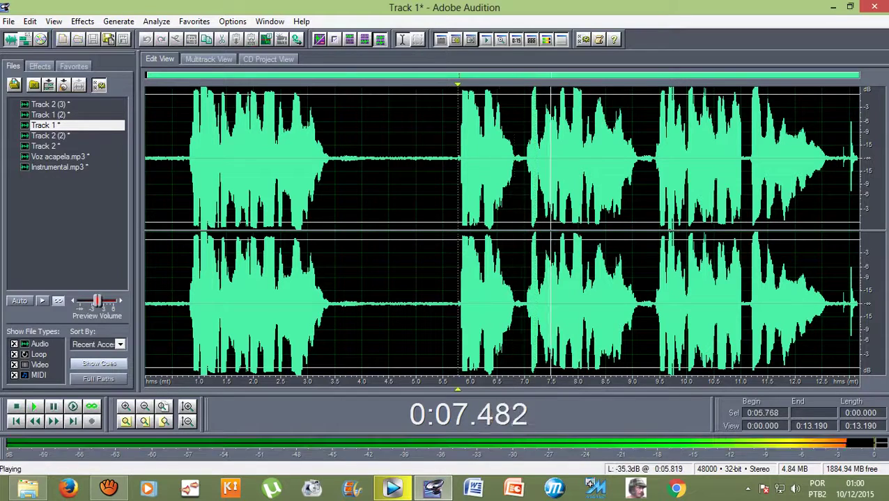
pyautogui.press('space')
pyautogui.press('space')
pyautogui.click(411, 158)
pyautogui.press('space')
pyautogui.press('space')
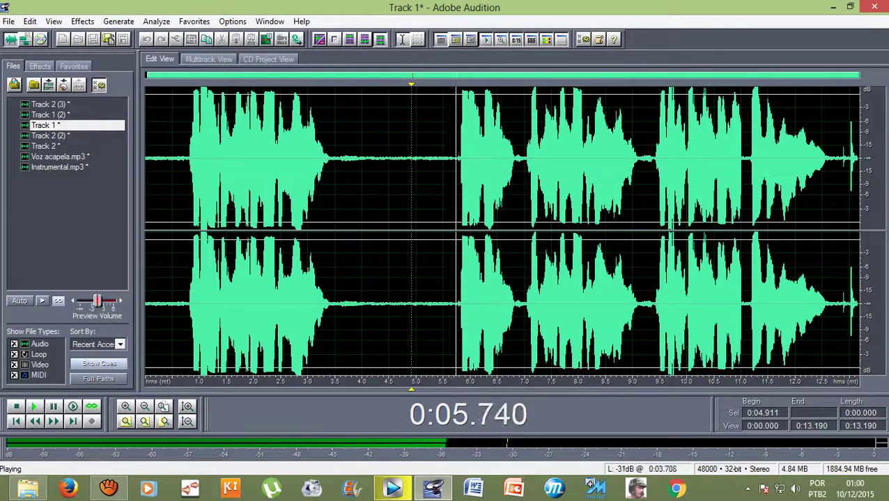
pyautogui.press('space')
# In the multitrack session, trim Track 1's first clip to end at 4.911 seconds and delete the separate Track 1 (2) clip
pyautogui.click(208, 59)
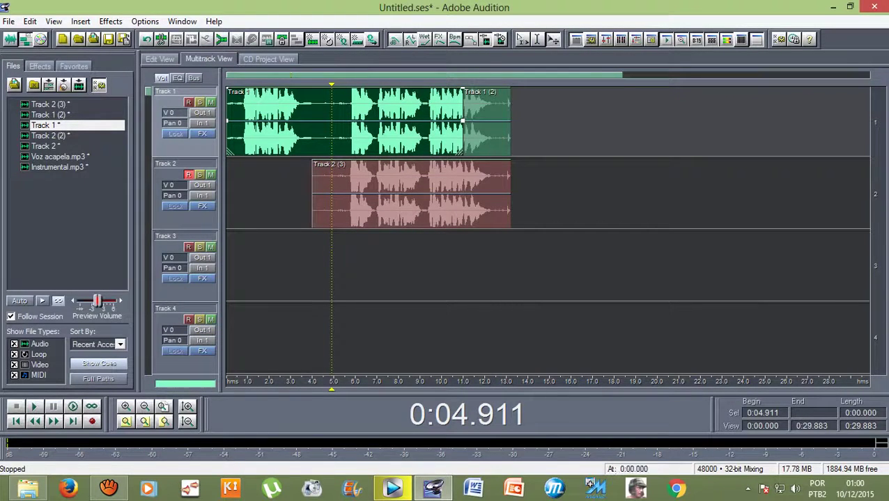
pyautogui.moveTo(463, 122); pyautogui.dragTo(332, 123)
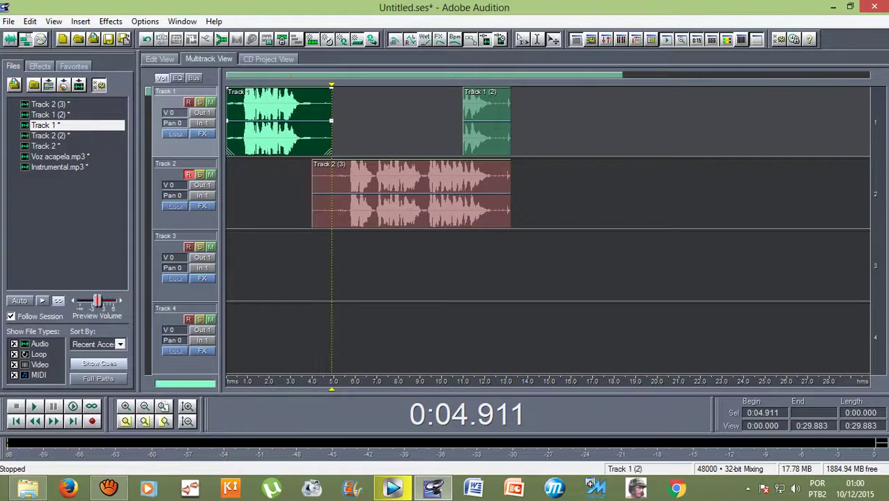
pyautogui.click(486, 122)
pyautogui.press('Delete')
pyautogui.click(313, 195)
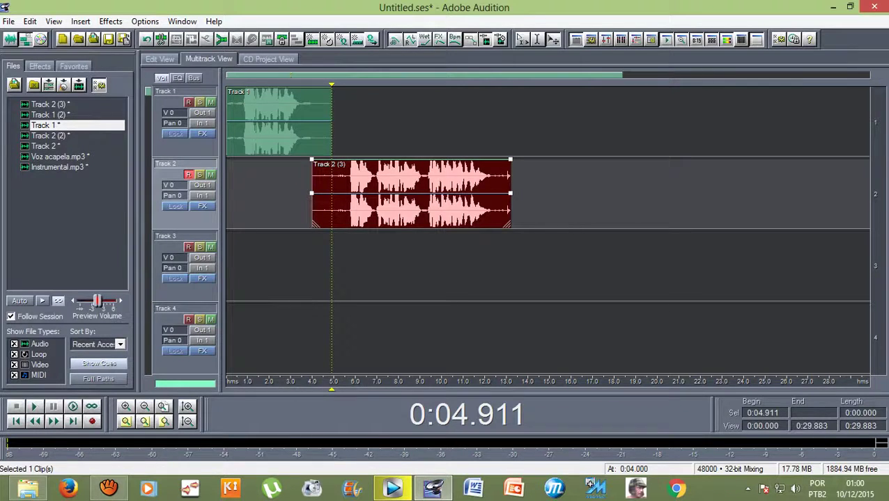
pyautogui.click(110, 492)
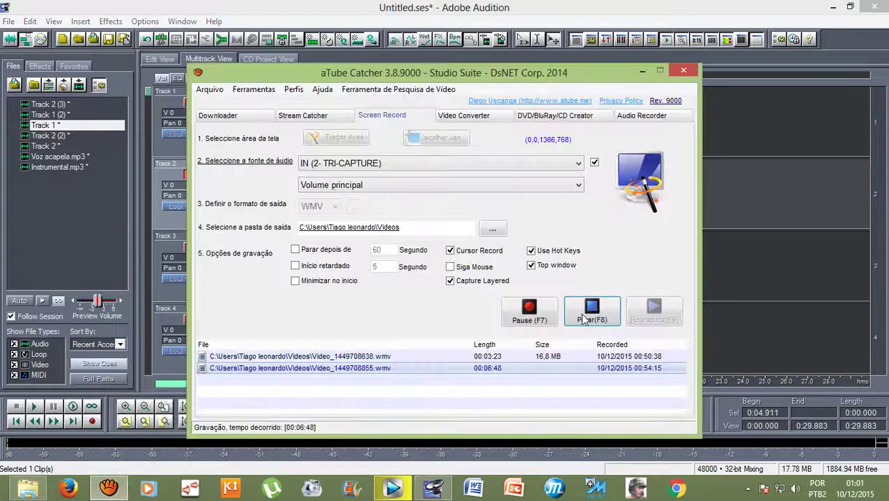